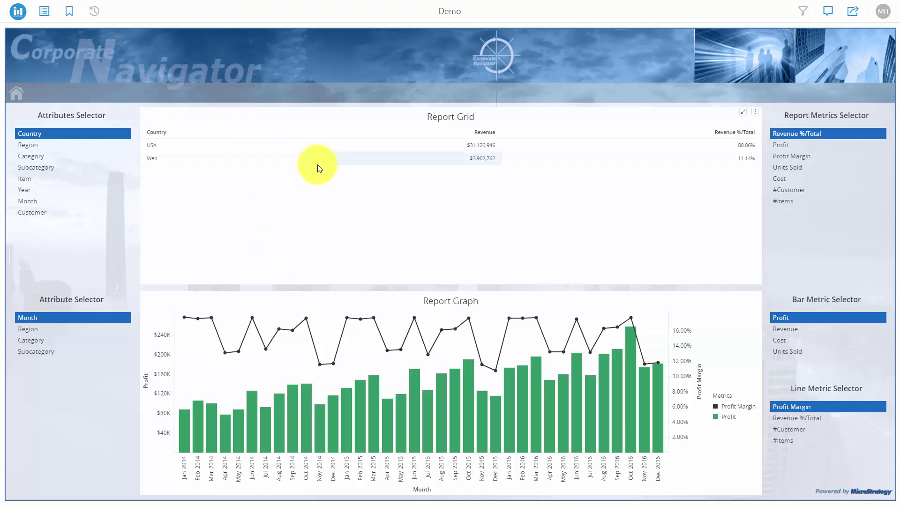
# Switch the Report Grid attribute through Region, Category and Subcategory, and return it to Country
pyautogui.moveTo(467, 418)
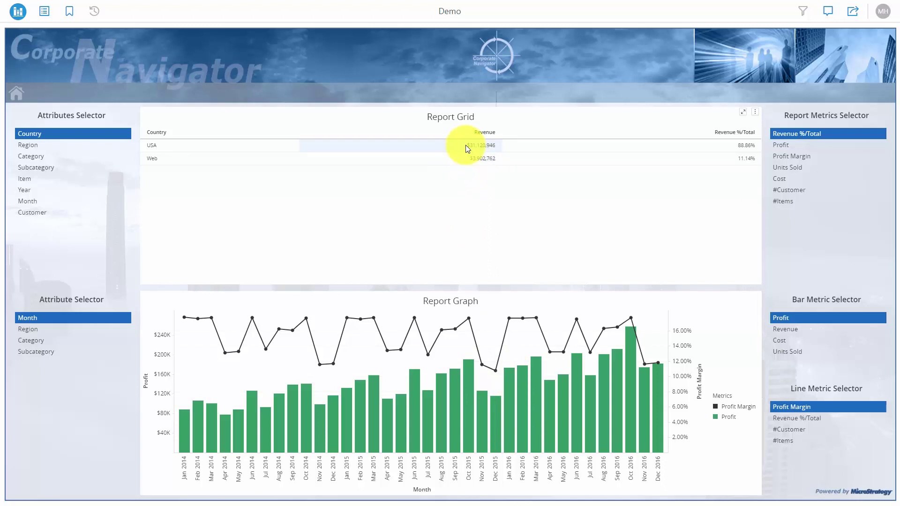
pyautogui.click(26, 146)
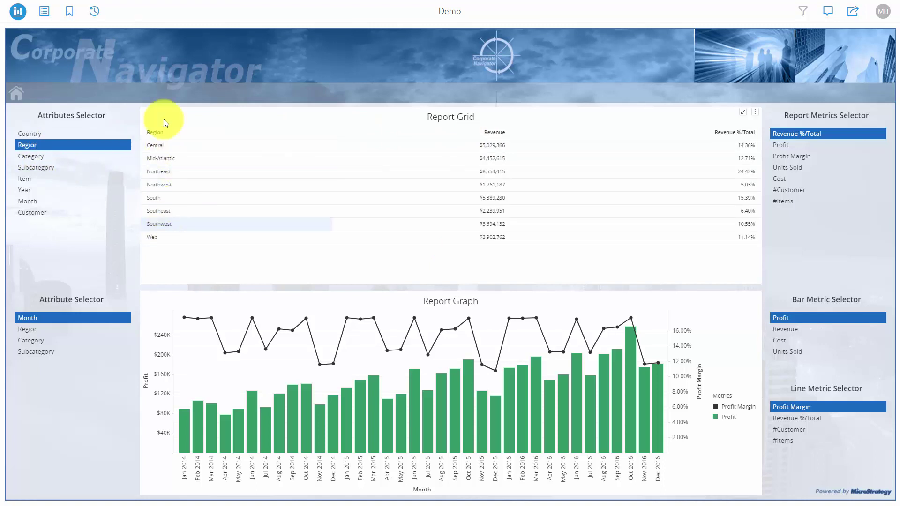
pyautogui.click(51, 159)
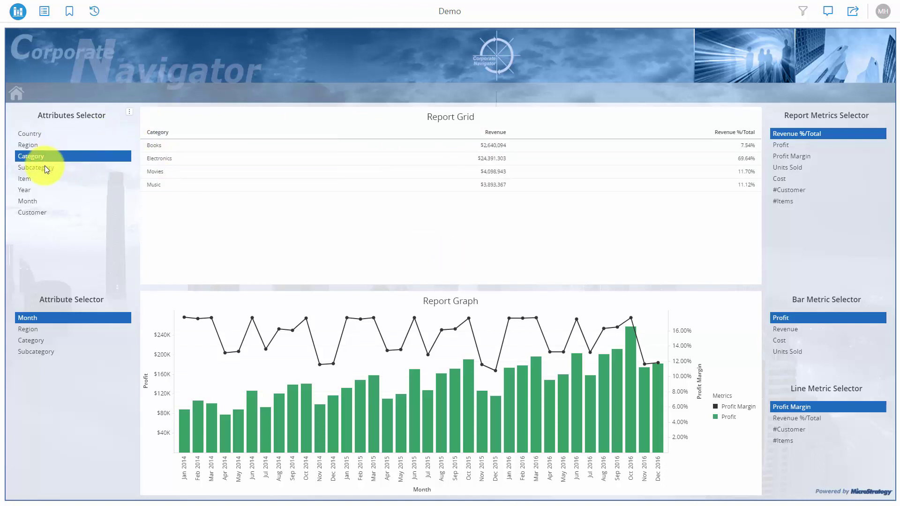
pyautogui.click(44, 167)
pyautogui.click(42, 156)
pyautogui.click(41, 146)
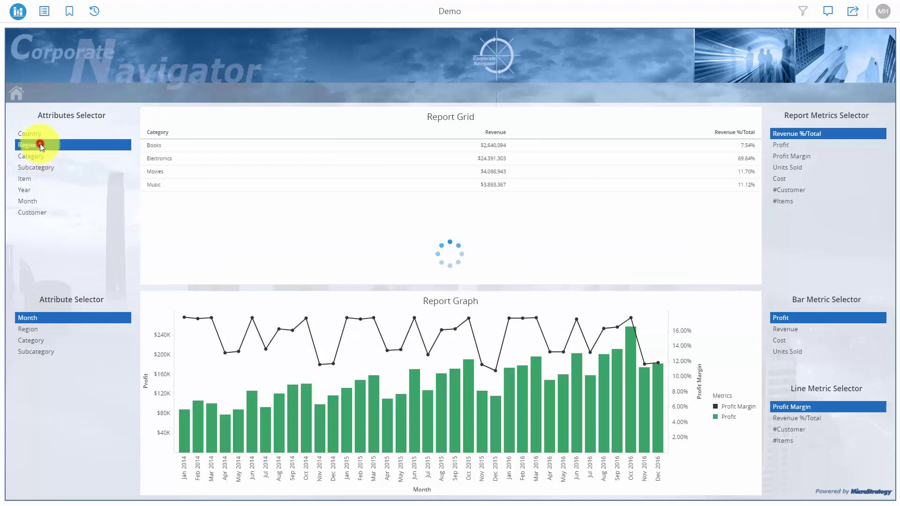
pyautogui.click(41, 134)
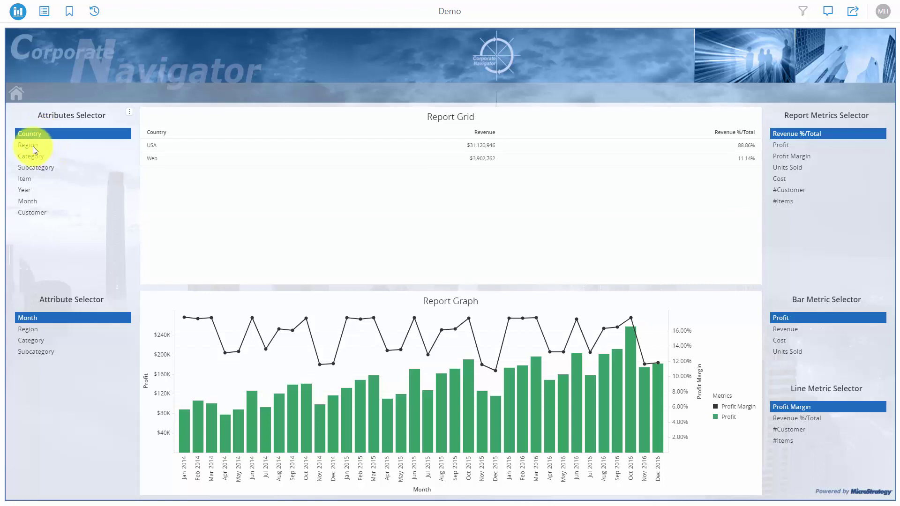
# Break the Report Grid down by Country, Region and Year together, and reduce it to Region and Year
pyautogui.keyDown('ctrl'); pyautogui.click(33, 147); pyautogui.keyUp('ctrl')
pyautogui.keyDown('ctrl'); pyautogui.click(27, 191); pyautogui.keyUp('ctrl')
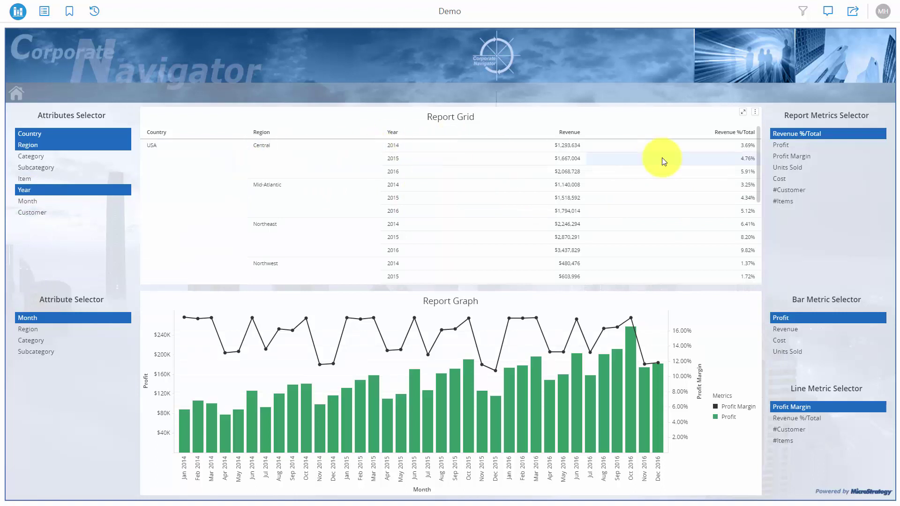
pyautogui.click(57, 189)
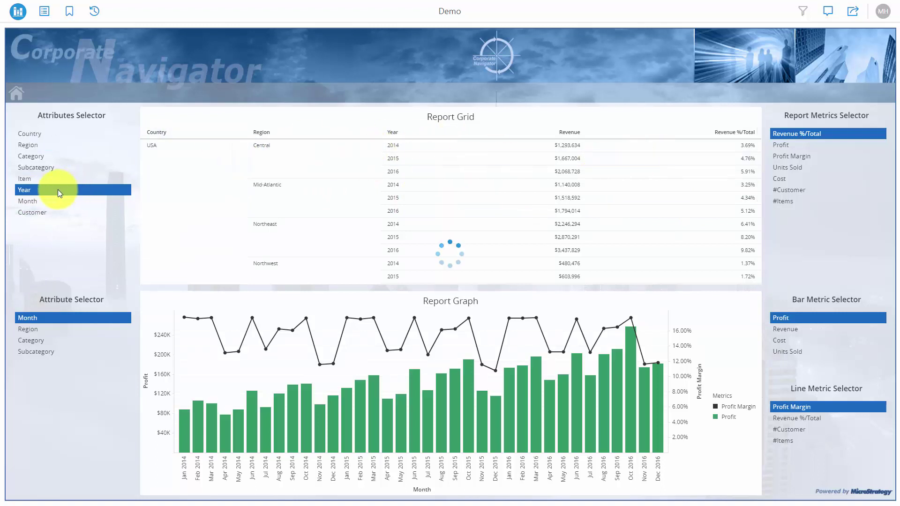
pyautogui.click(38, 134)
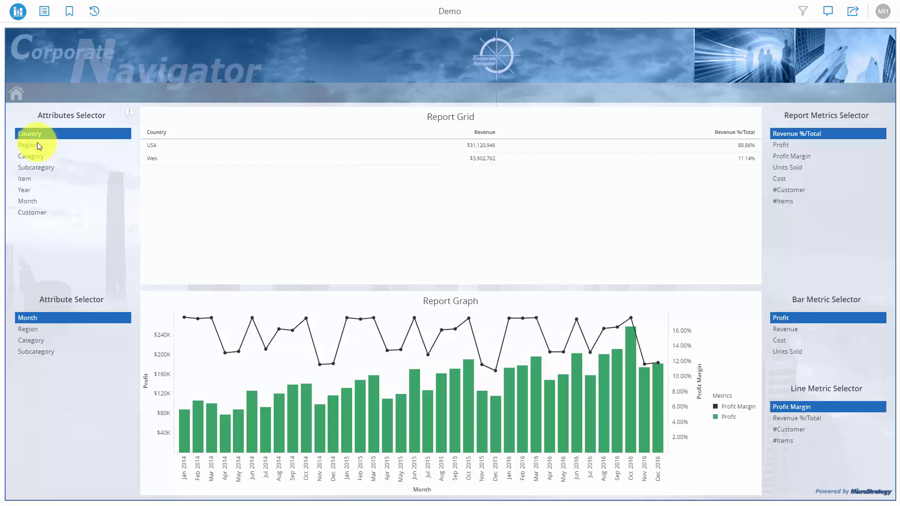
pyautogui.click(35, 143)
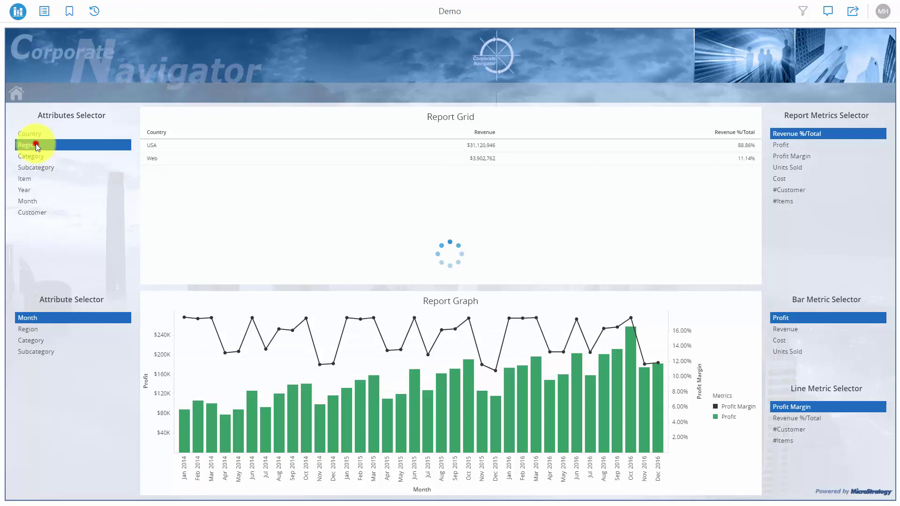
pyautogui.keyDown('ctrl'); pyautogui.click(27, 190); pyautogui.keyUp('ctrl')
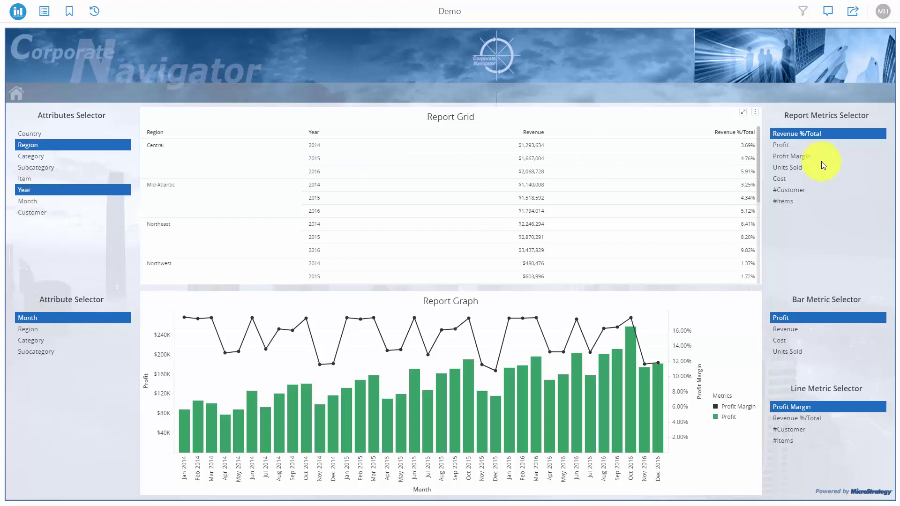
# Switch the Report Grid metric through Profit, Profit Margin, Units Sold and Cost, and return it to Revenue %/Total
pyautogui.click(788, 145)
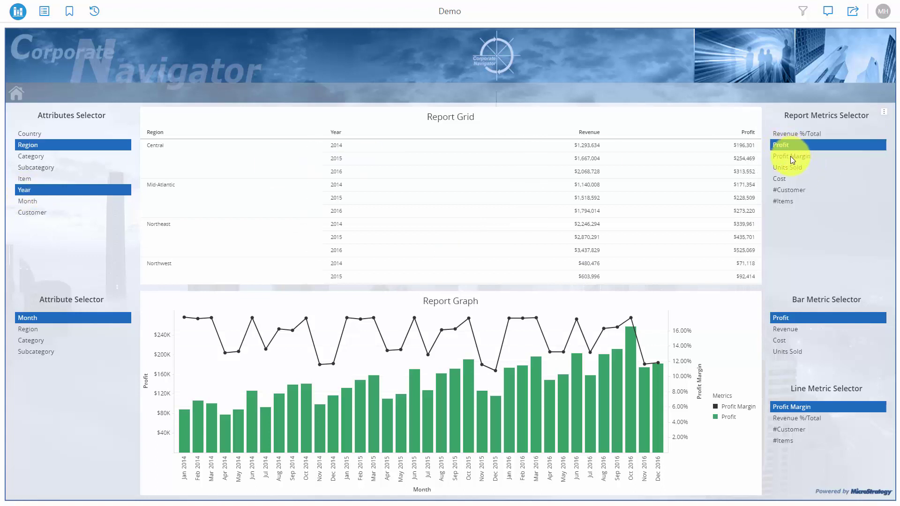
pyautogui.click(790, 156)
pyautogui.click(788, 168)
pyautogui.click(784, 178)
pyautogui.click(789, 167)
pyautogui.click(789, 156)
pyautogui.click(786, 146)
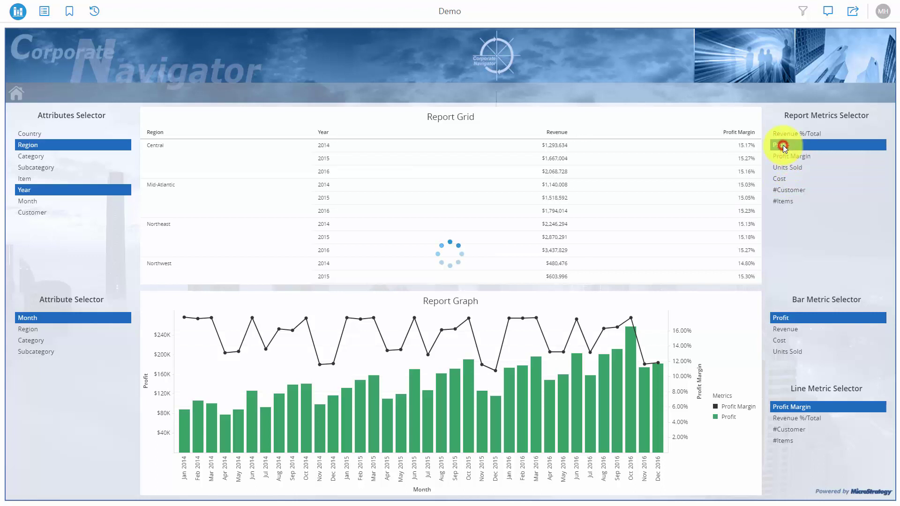
pyautogui.click(783, 134)
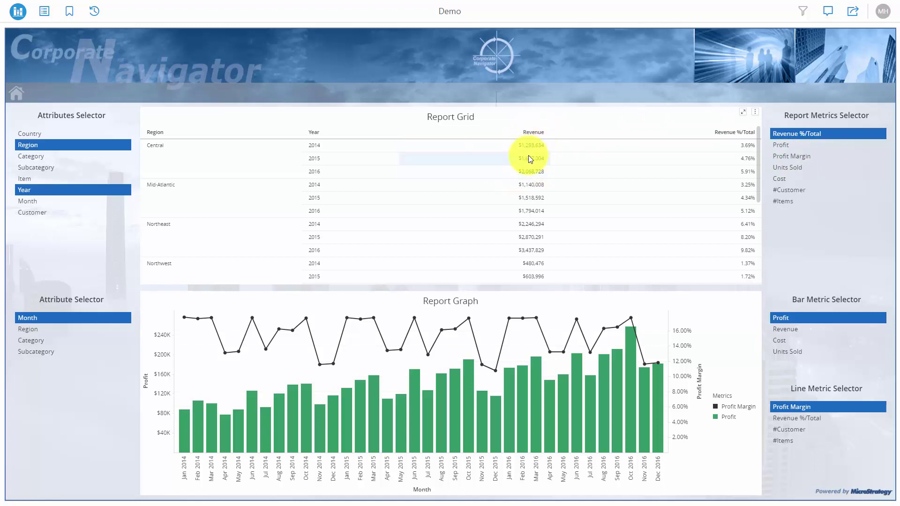
# Add Profit Margin, Units Sold and Cost to the Report Grid alongside Revenue %/Total
pyautogui.click(791, 157)
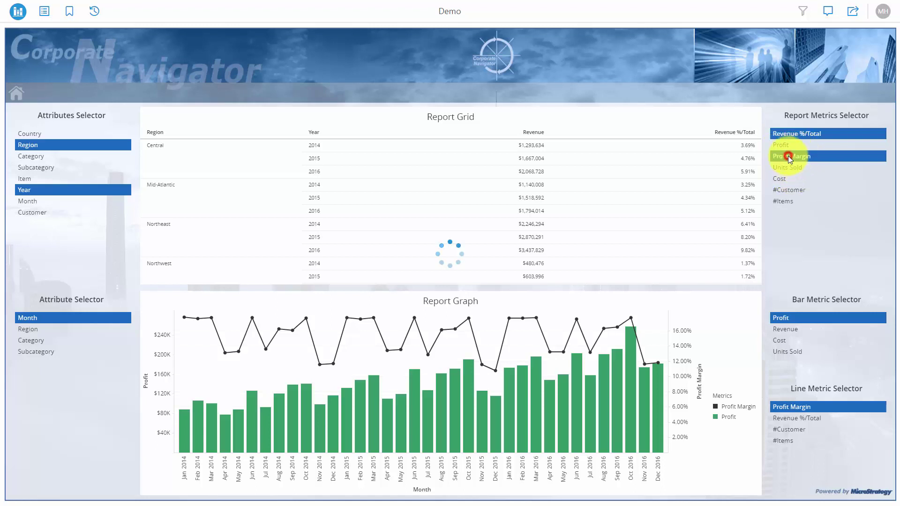
pyautogui.click(792, 167)
pyautogui.click(783, 178)
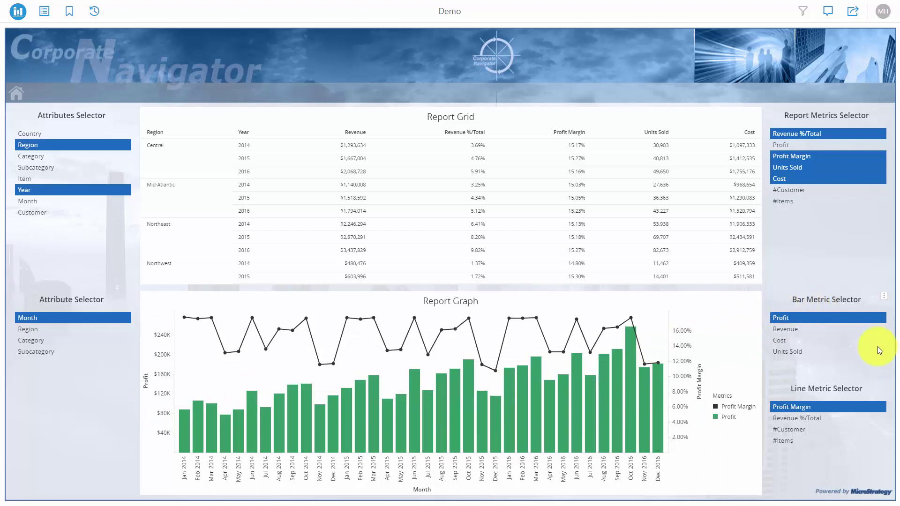
# Try Cost, Revenue and Units Sold as the Report Graph's bar metric, finishing with Revenue
pyautogui.click(785, 339)
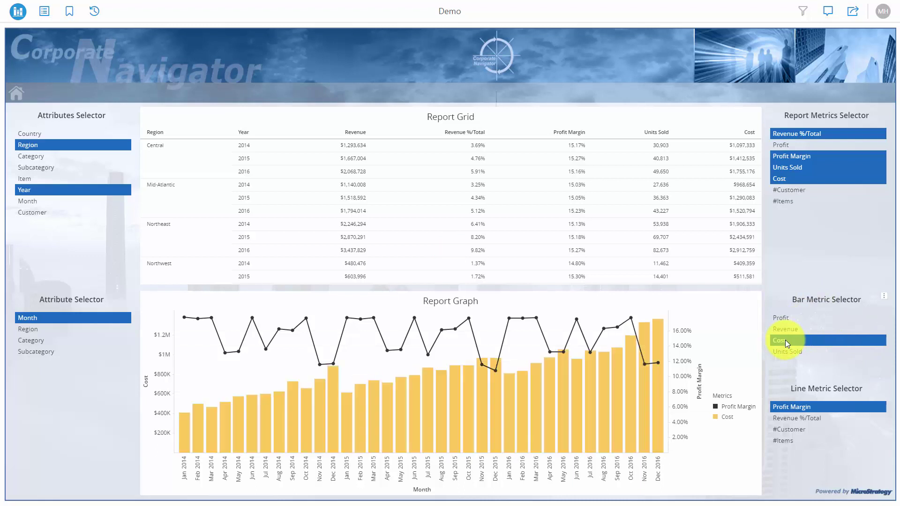
pyautogui.click(785, 330)
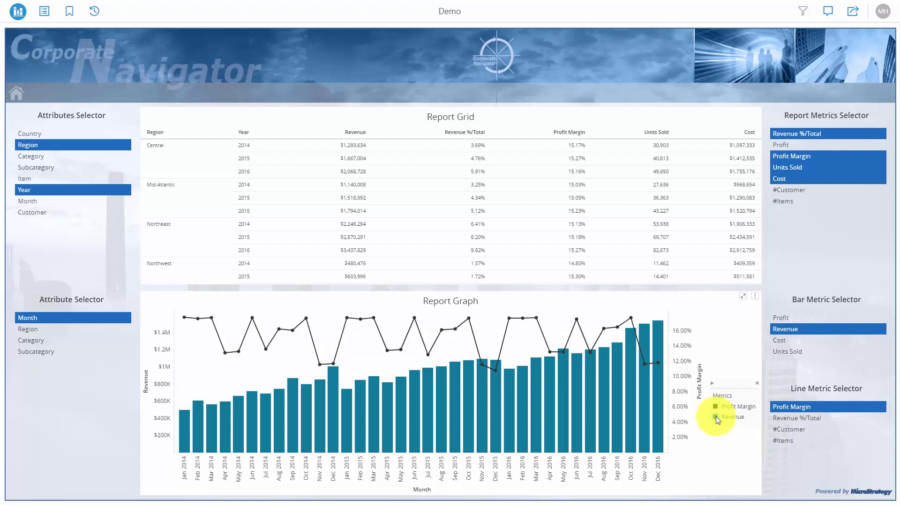
pyautogui.click(783, 341)
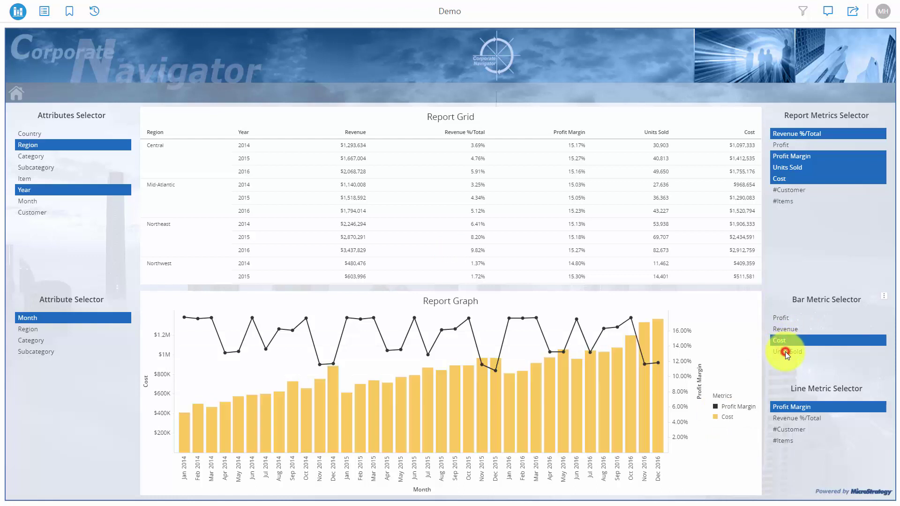
pyautogui.click(785, 351)
pyautogui.click(783, 330)
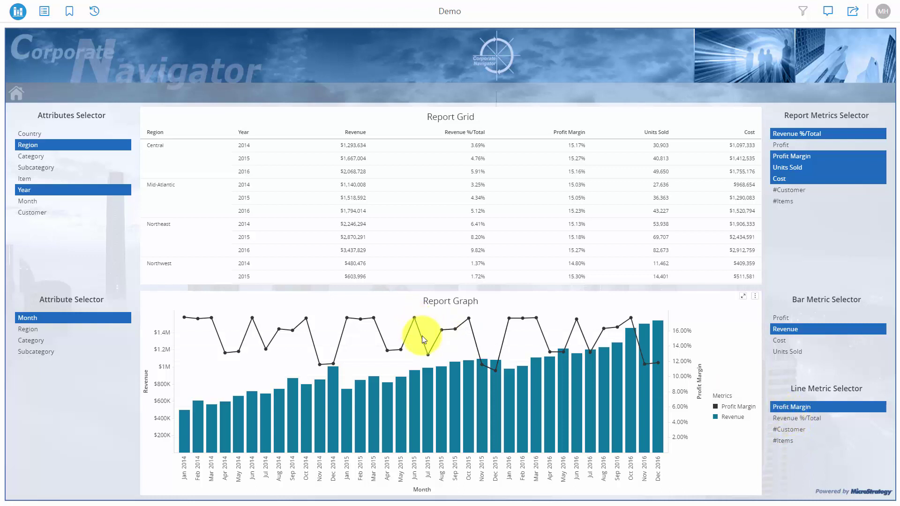
pyautogui.moveTo(542, 397)
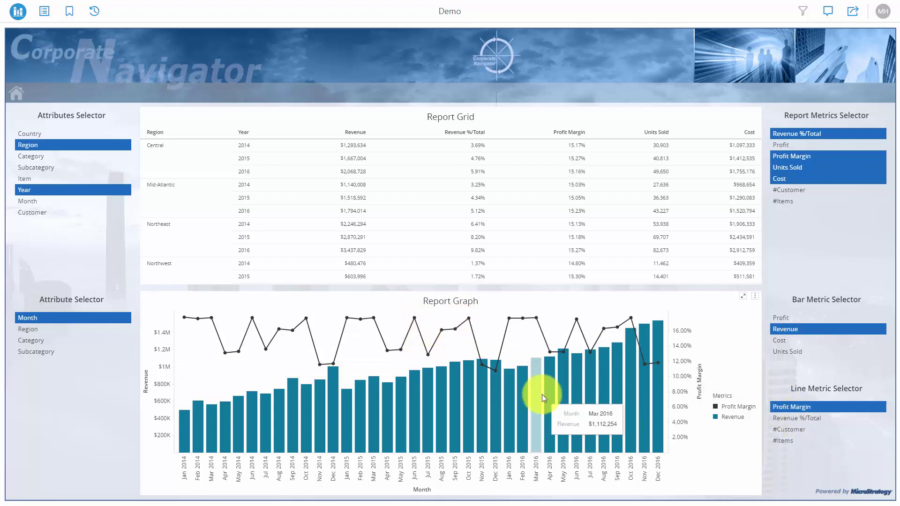
# Switch the Report Graph's line metric through Revenue %/Total, #Customer and #Items, and return it to Profit Margin
pyautogui.click(791, 419)
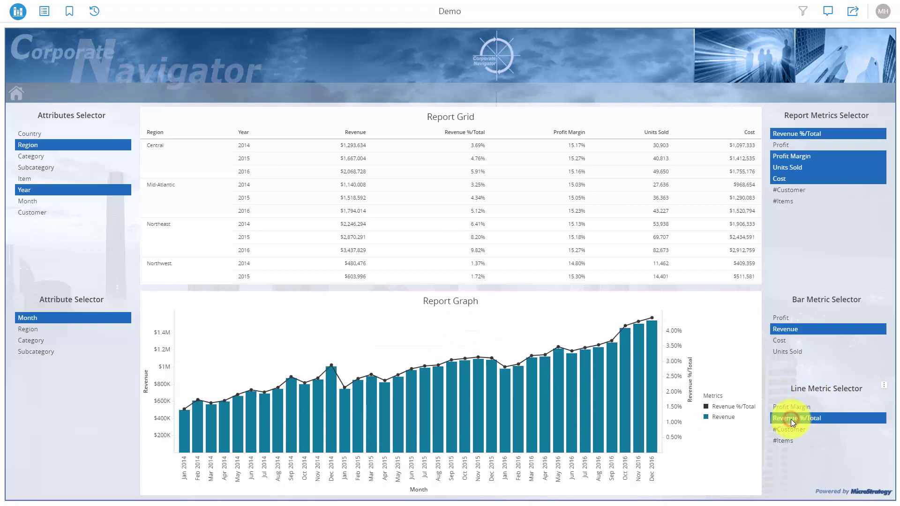
pyautogui.click(789, 429)
pyautogui.click(788, 439)
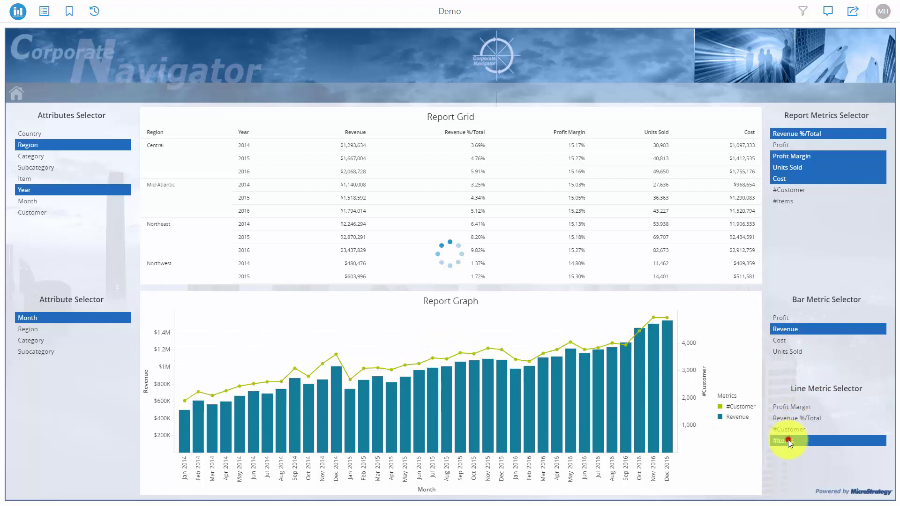
pyautogui.click(792, 428)
pyautogui.click(799, 417)
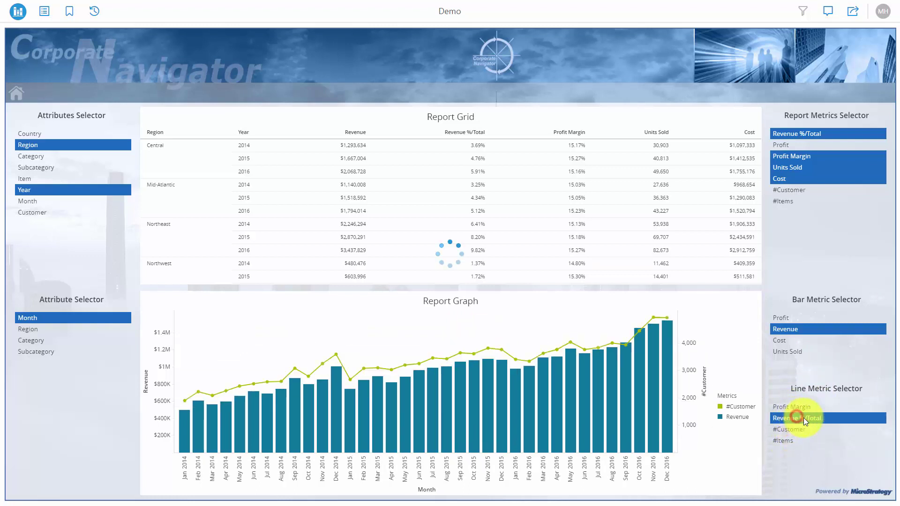
pyautogui.click(796, 407)
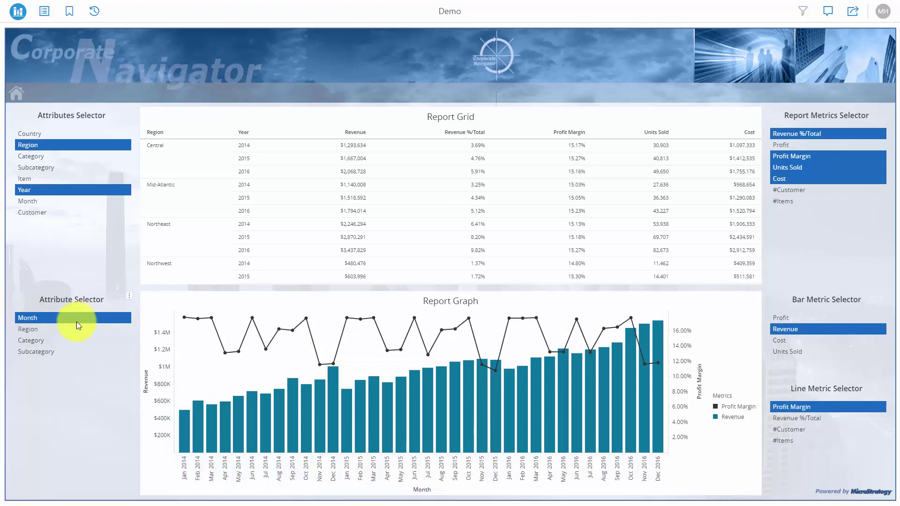
# Plot the Report Graph by Category and by Region, and return it to Month
pyautogui.click(30, 341)
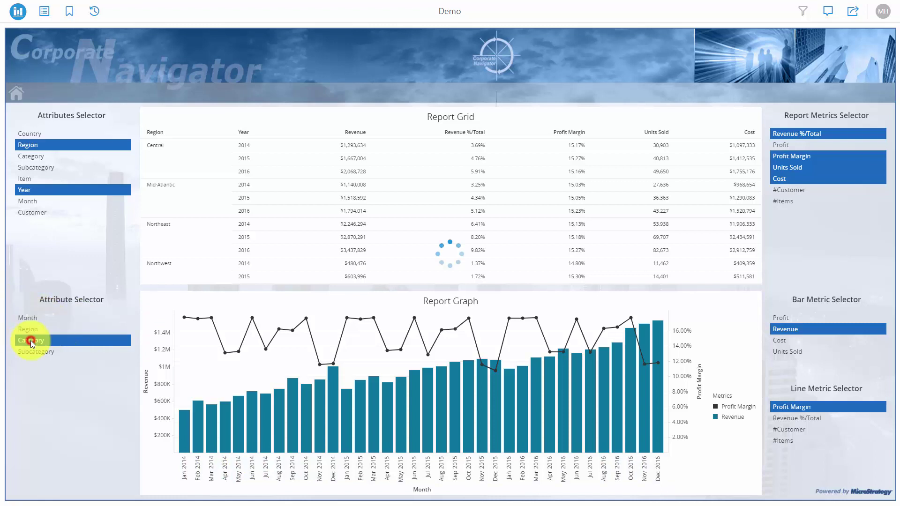
pyautogui.click(30, 327)
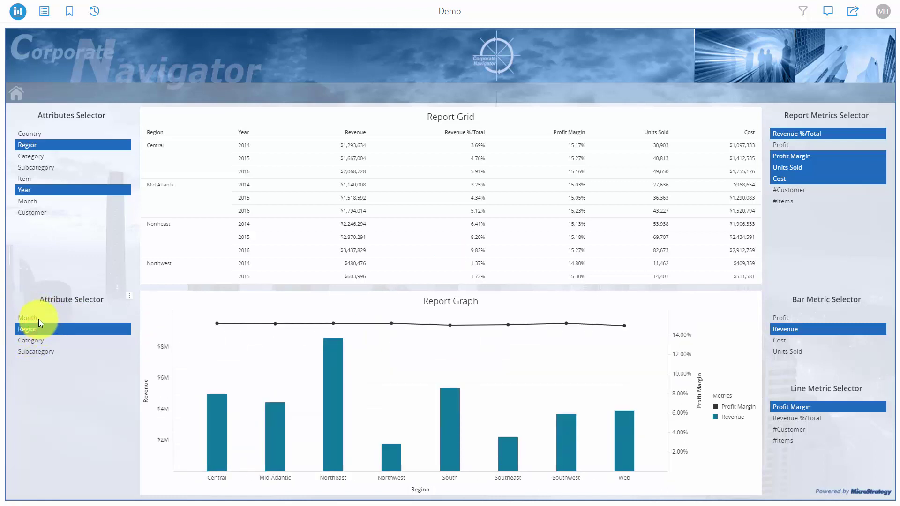
pyautogui.click(38, 319)
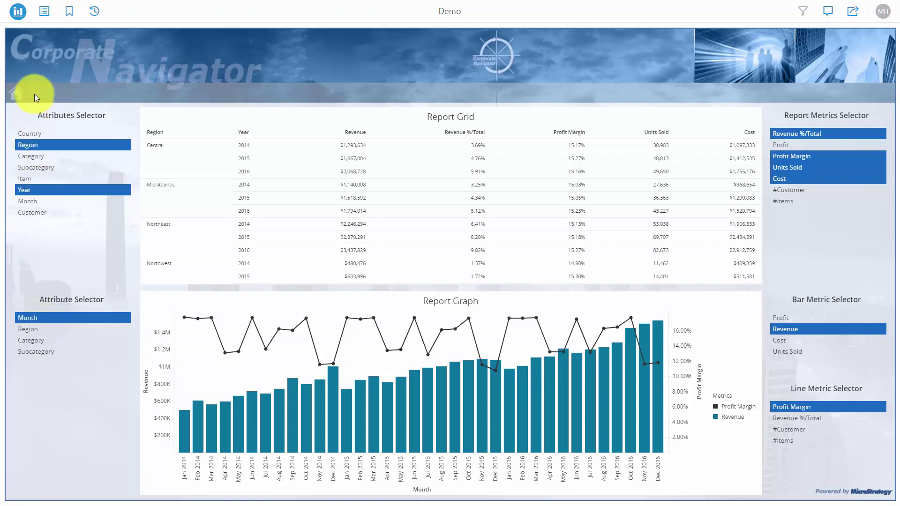
# Reset the dashboard and set the Report Grid to Region and Subcategory, adding the Profit and Units Sold metrics
pyautogui.click(95, 12)
pyautogui.click(145, 13)
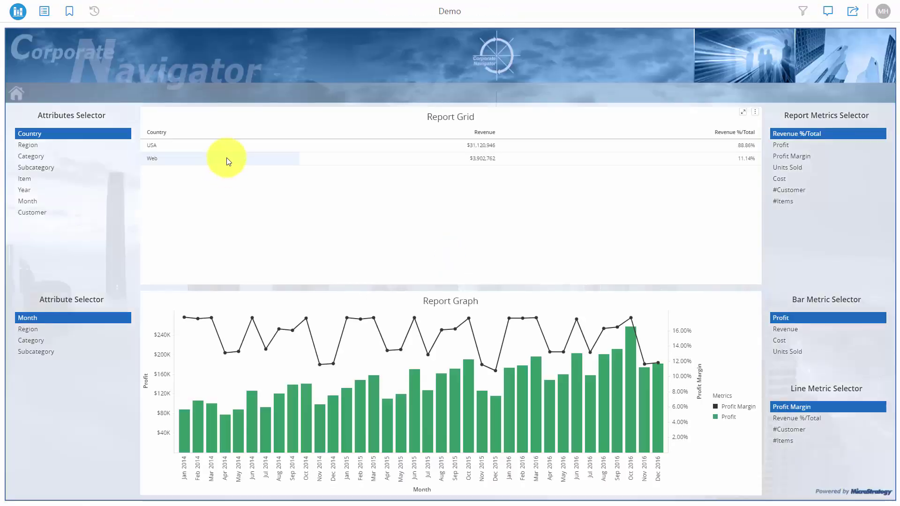
pyautogui.click(29, 145)
pyautogui.click(42, 167)
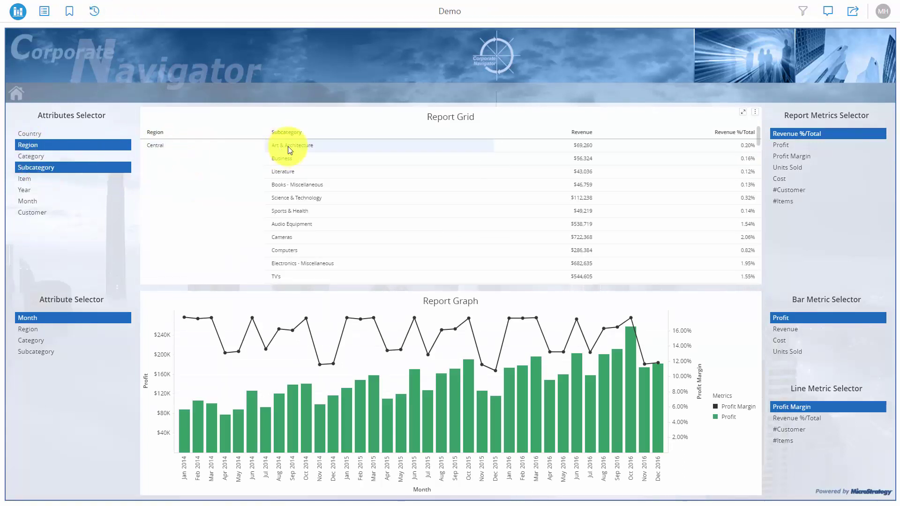
pyautogui.click(784, 147)
pyautogui.click(782, 166)
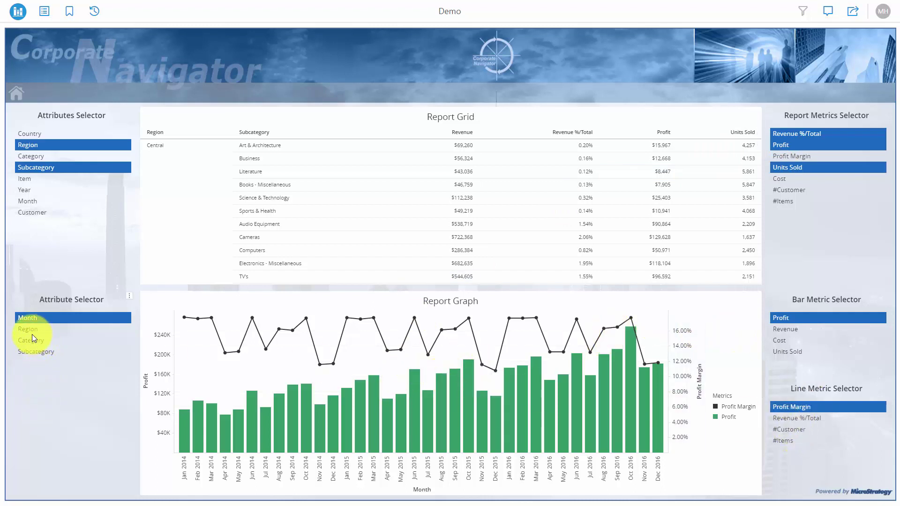
# Set the Report Graph to Subcategory with Cost as the bar metric and #Customer as the line metric
pyautogui.click(35, 352)
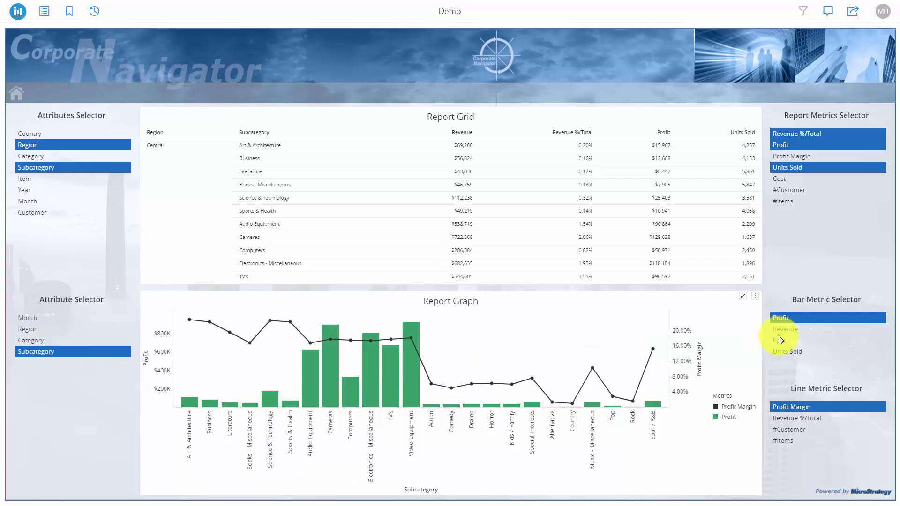
pyautogui.click(779, 341)
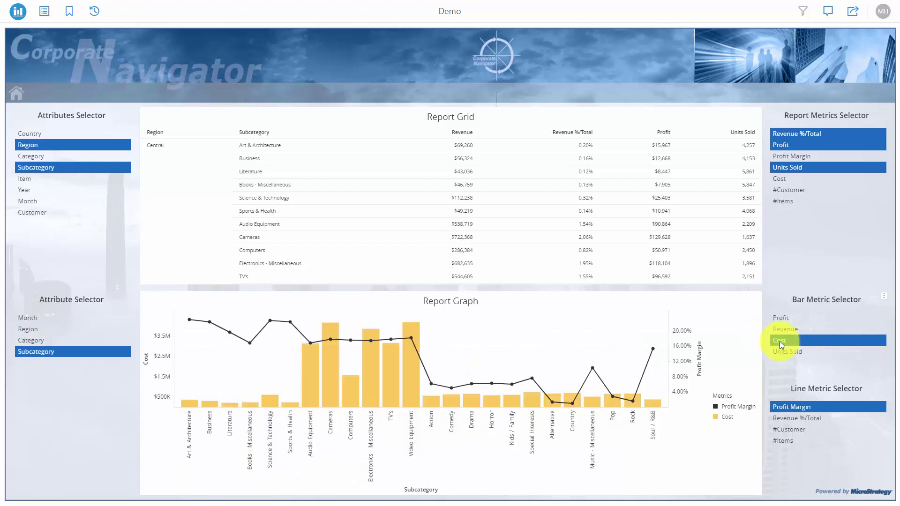
pyautogui.click(792, 430)
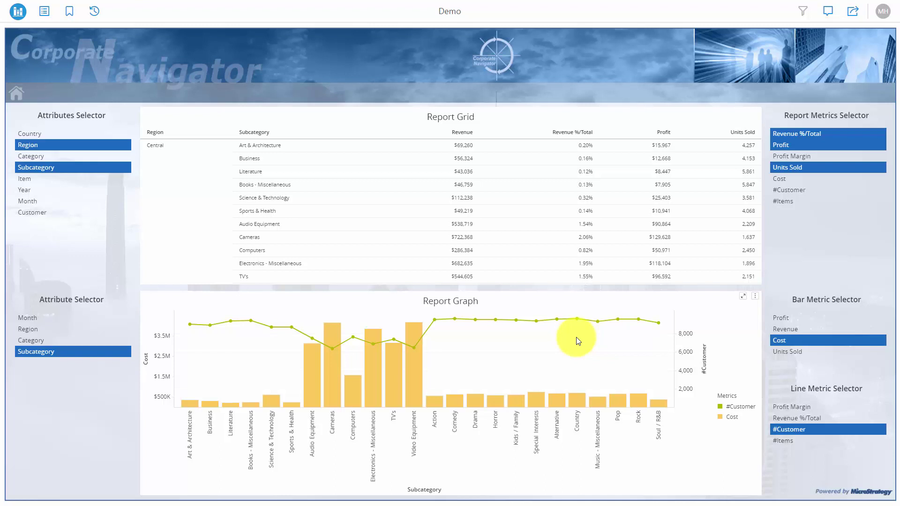
# Save the current dashboard view as a bookmark named Report 1
pyautogui.click(69, 12)
pyautogui.click(104, 139)
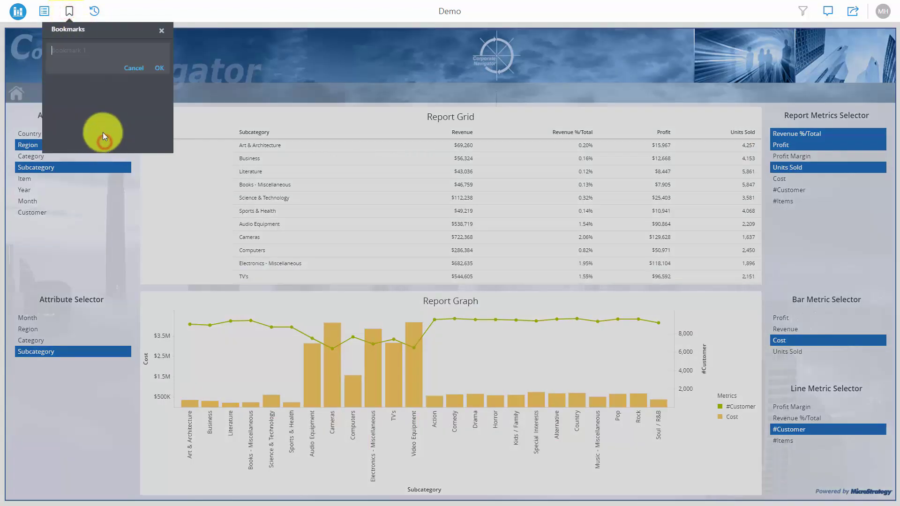
pyautogui.write('Report ')
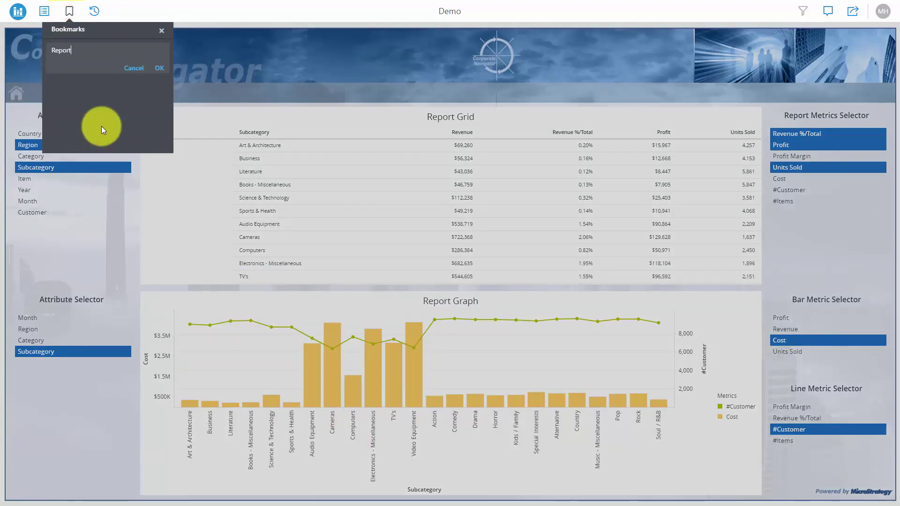
pyautogui.write('1')
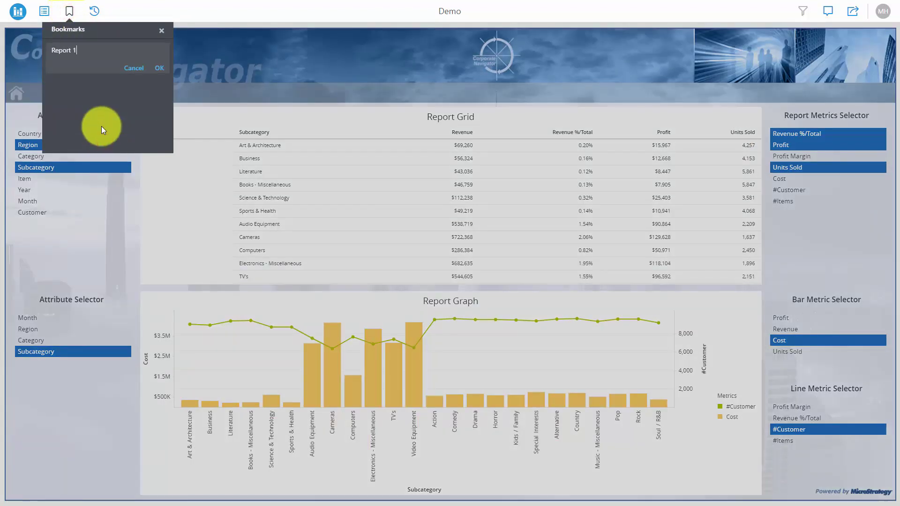
pyautogui.click(159, 68)
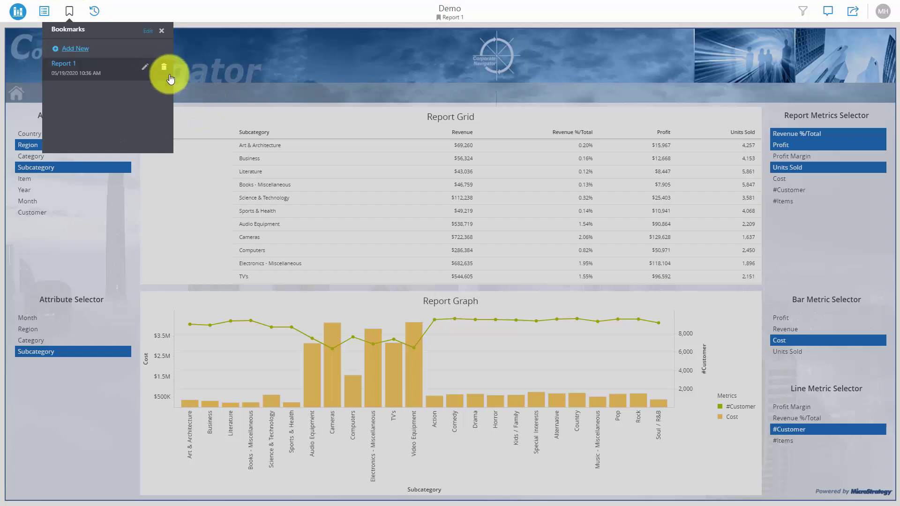
pyautogui.click(104, 440)
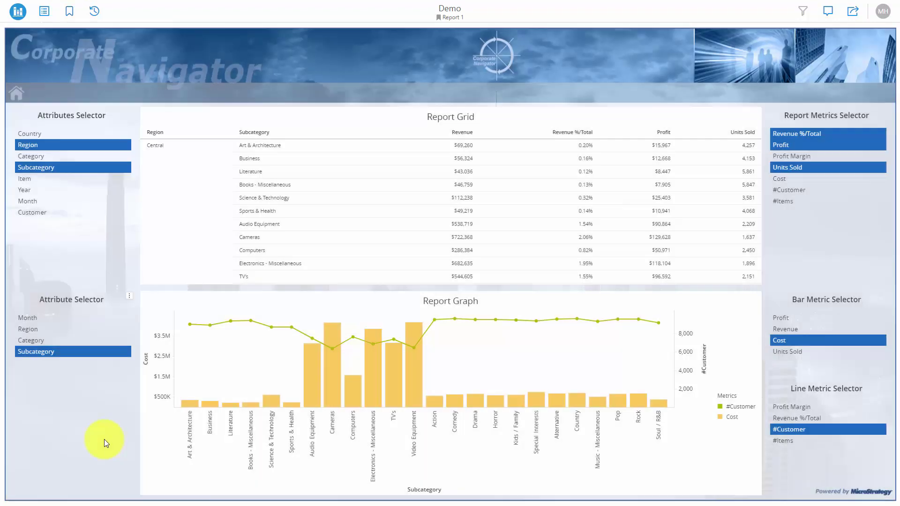
# Plot the Report Graph by Category and look at the options for the saved Report 1 bookmark without changing it
pyautogui.click(34, 342)
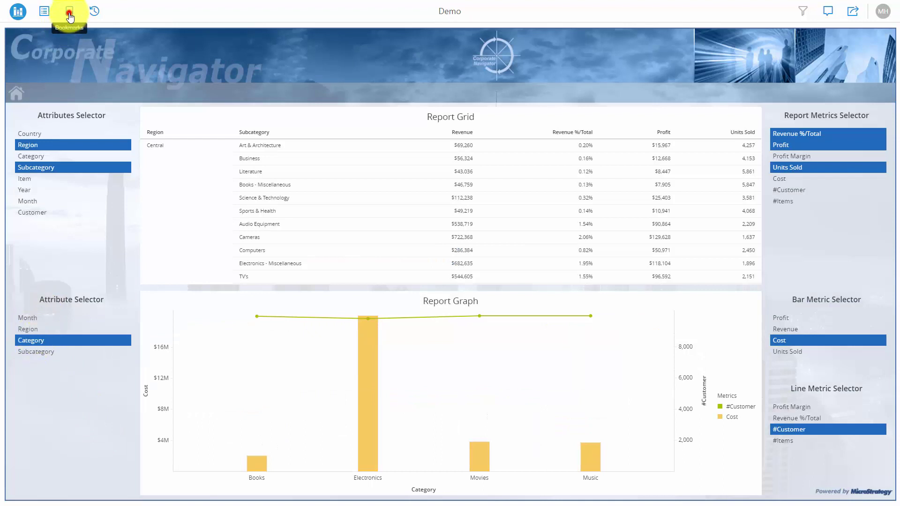
pyautogui.click(69, 14)
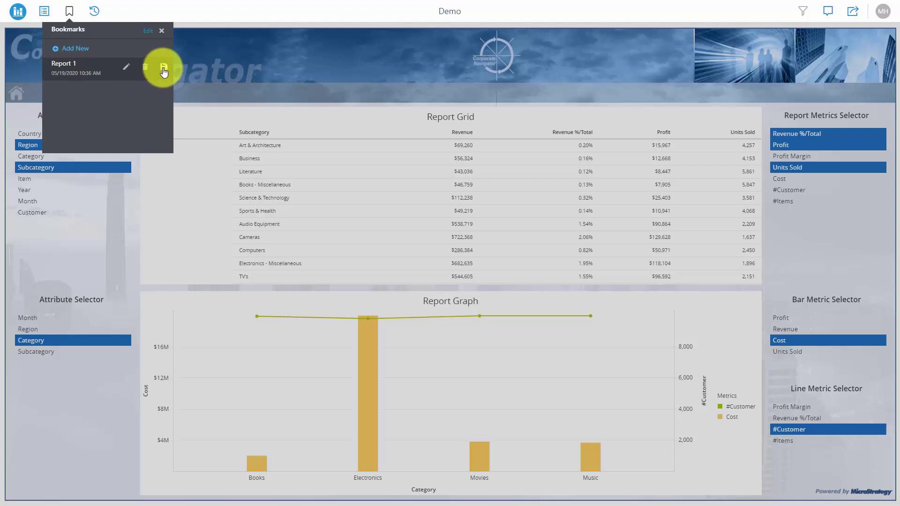
pyautogui.click(103, 398)
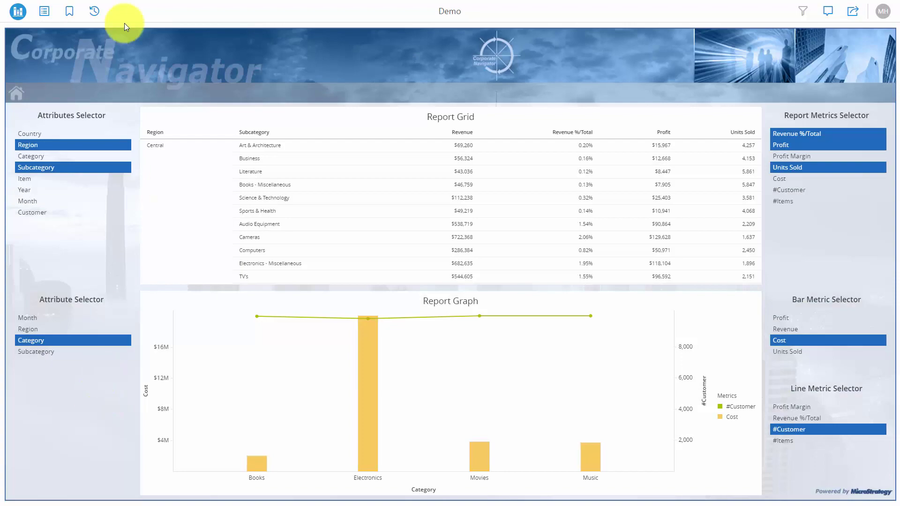
# Reset the dashboard and set the Report Grid to Item, adding the Profit and Cost metrics
pyautogui.click(95, 13)
pyautogui.click(147, 12)
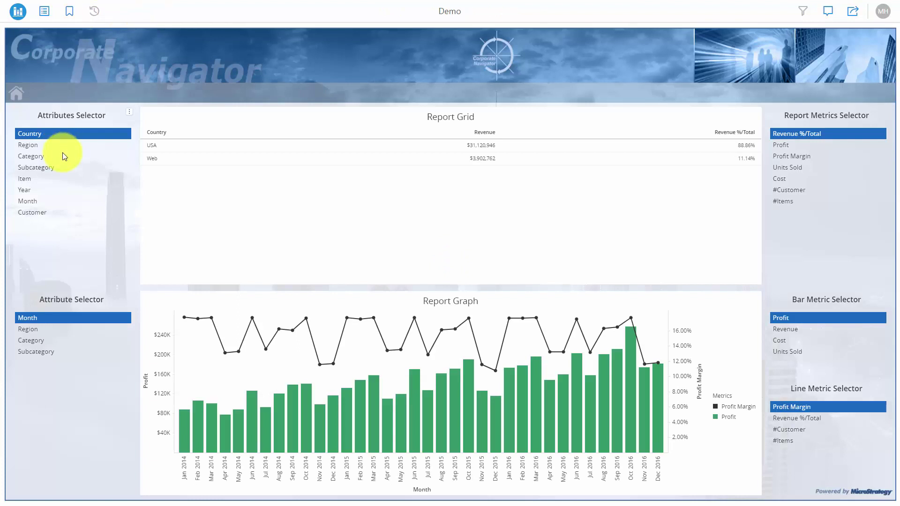
pyautogui.click(27, 179)
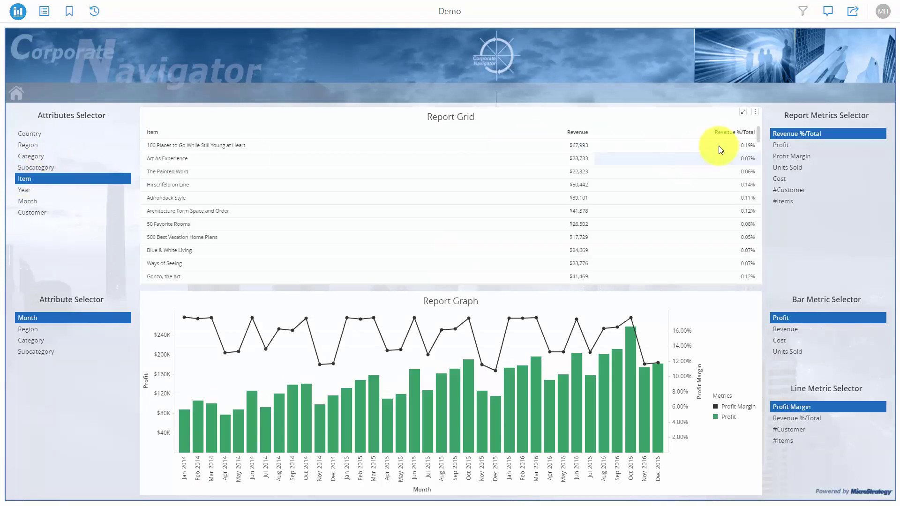
pyautogui.click(785, 148)
pyautogui.click(783, 177)
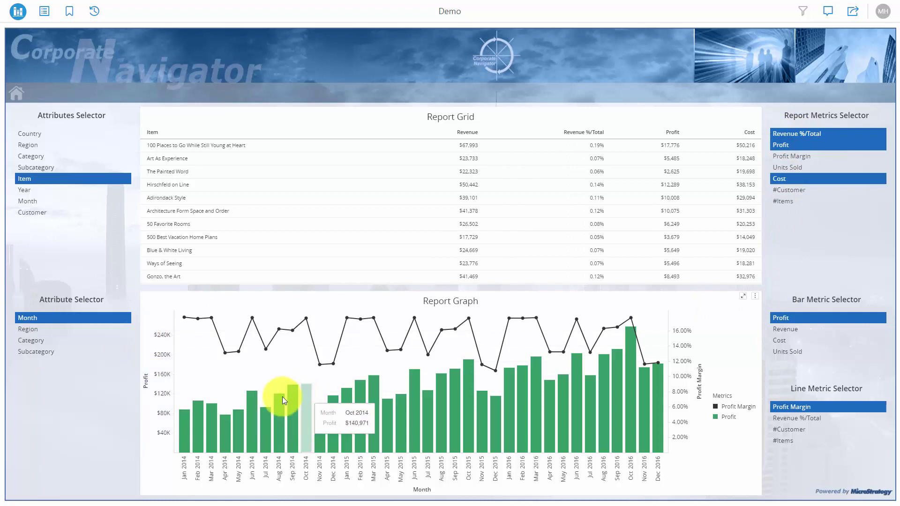
# Set the Report Graph's bar metric to Cost and its line metric to Revenue %/Total
pyautogui.click(780, 342)
pyautogui.click(789, 419)
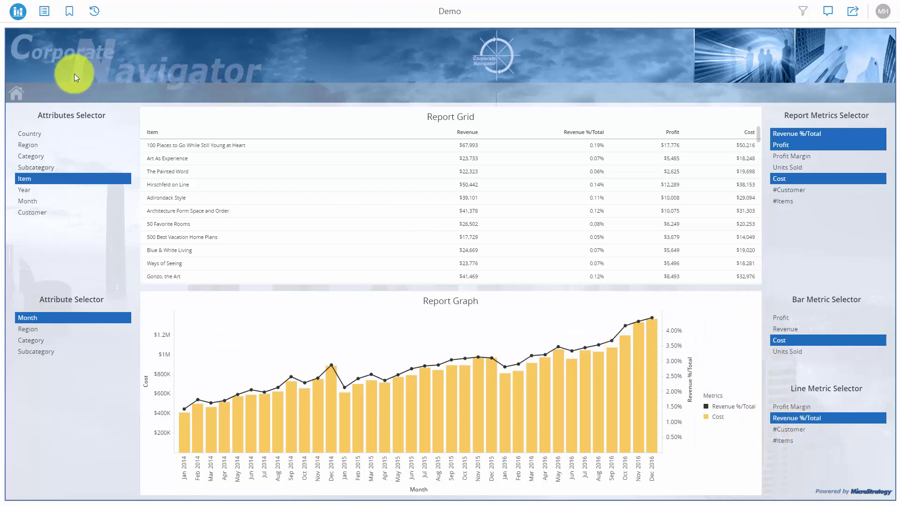
# Save the Item-based dashboard view as a second bookmark named Report 2
pyautogui.click(70, 12)
pyautogui.click(73, 46)
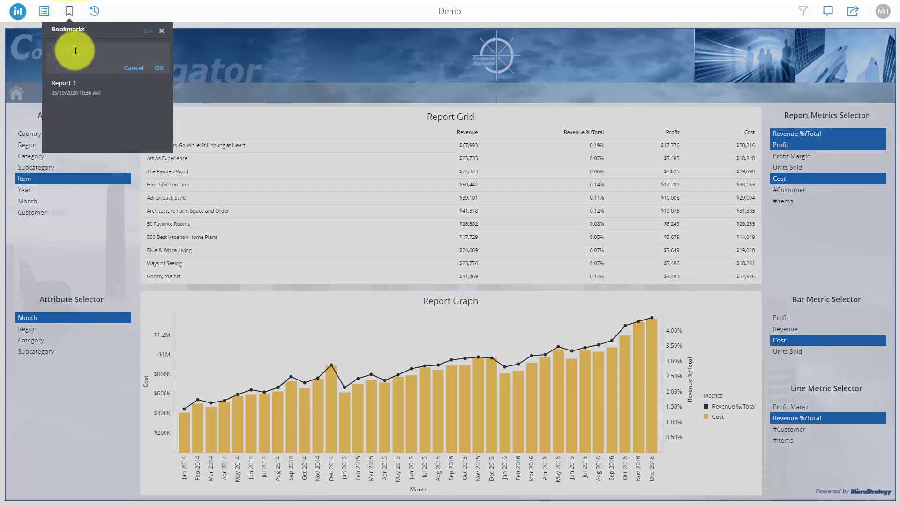
pyautogui.write('Report ')
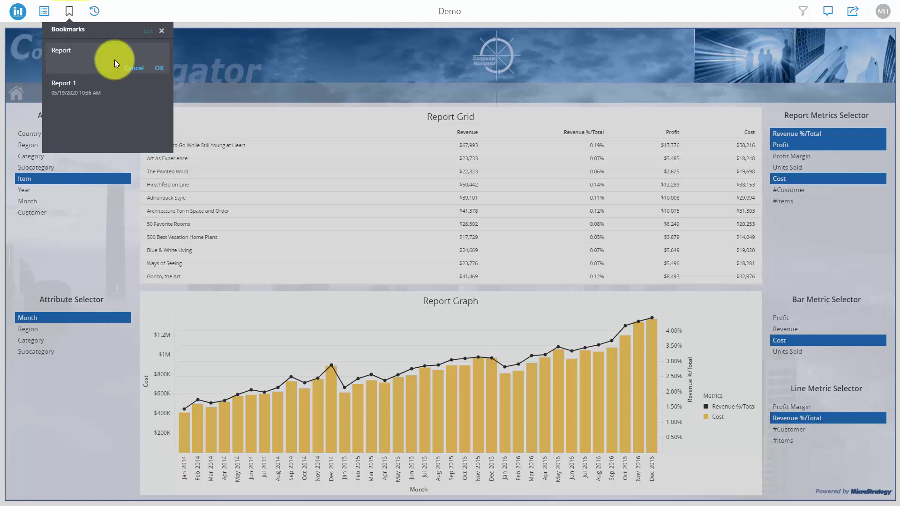
pyautogui.write('2')
pyautogui.click(159, 68)
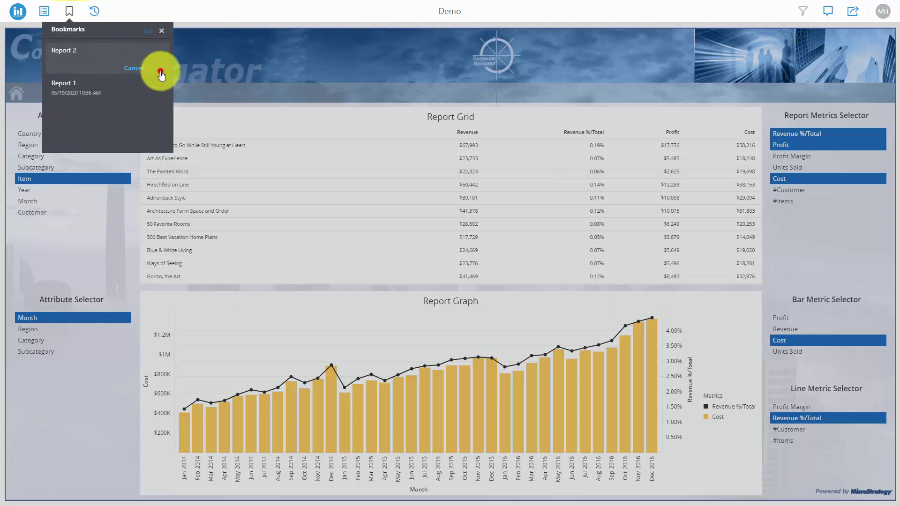
pyautogui.click(161, 31)
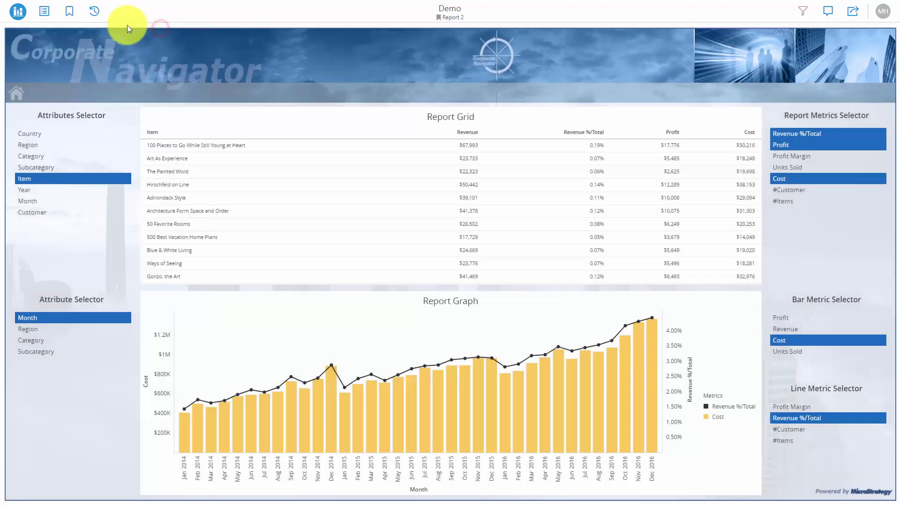
# Reset the dashboard to its default view and load the Report 1 bookmark
pyautogui.click(96, 15)
pyautogui.click(137, 10)
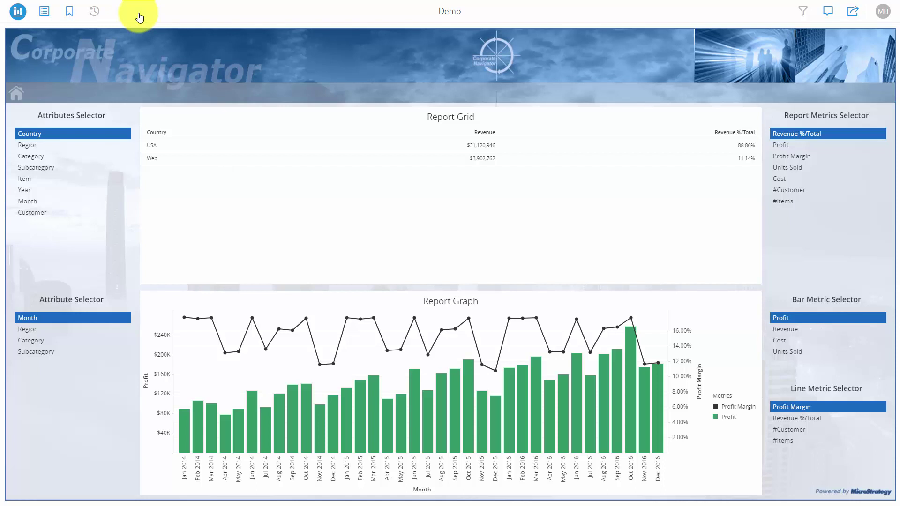
pyautogui.click(69, 11)
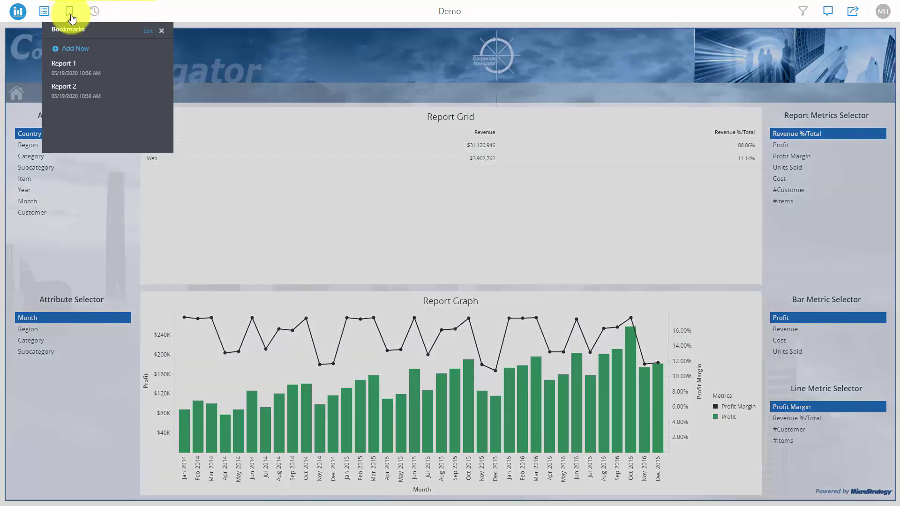
pyautogui.click(74, 66)
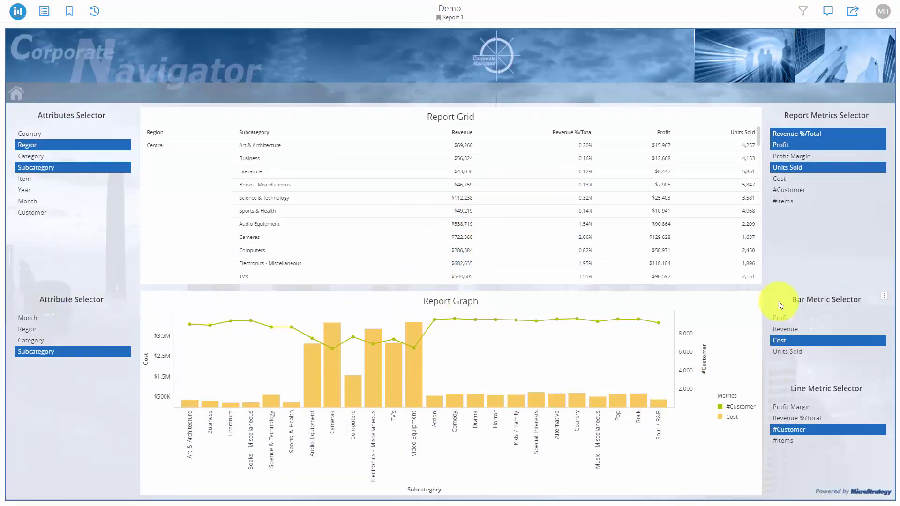
# Switch to the Report 2 bookmark to compare the views, and return to Report 1
pyautogui.click(69, 21)
pyautogui.click(74, 86)
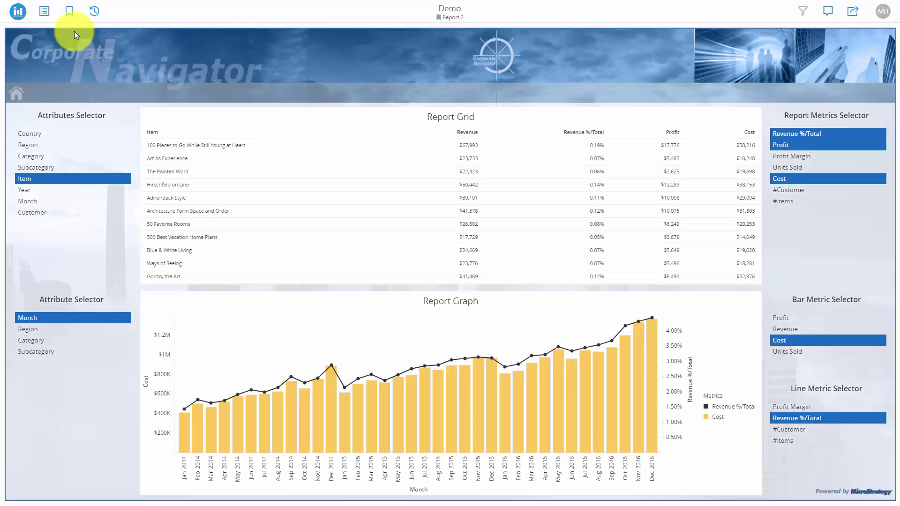
pyautogui.click(70, 12)
pyautogui.click(71, 71)
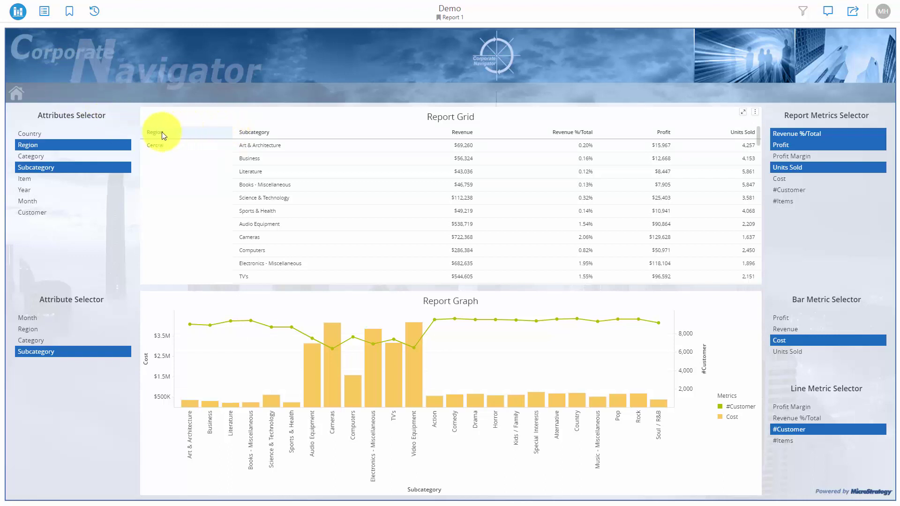
pyautogui.moveTo(153, 134); pyautogui.dragTo(553, 137)
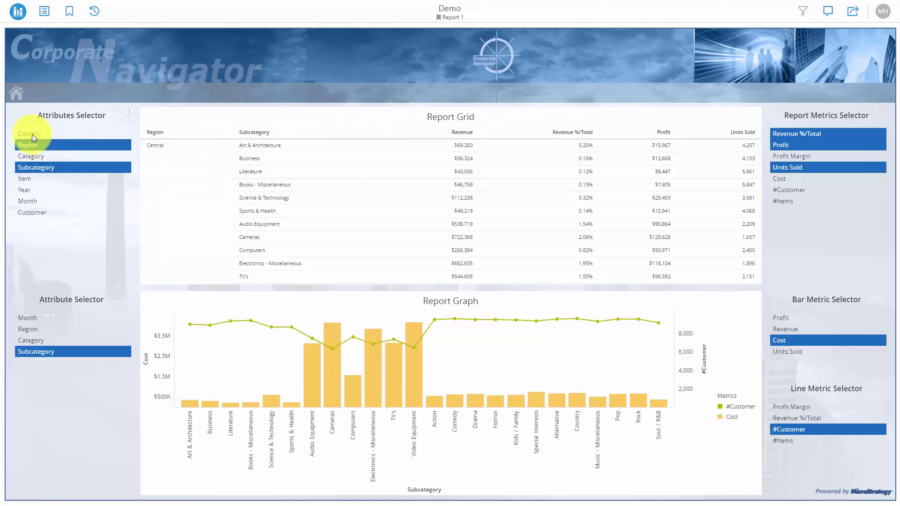